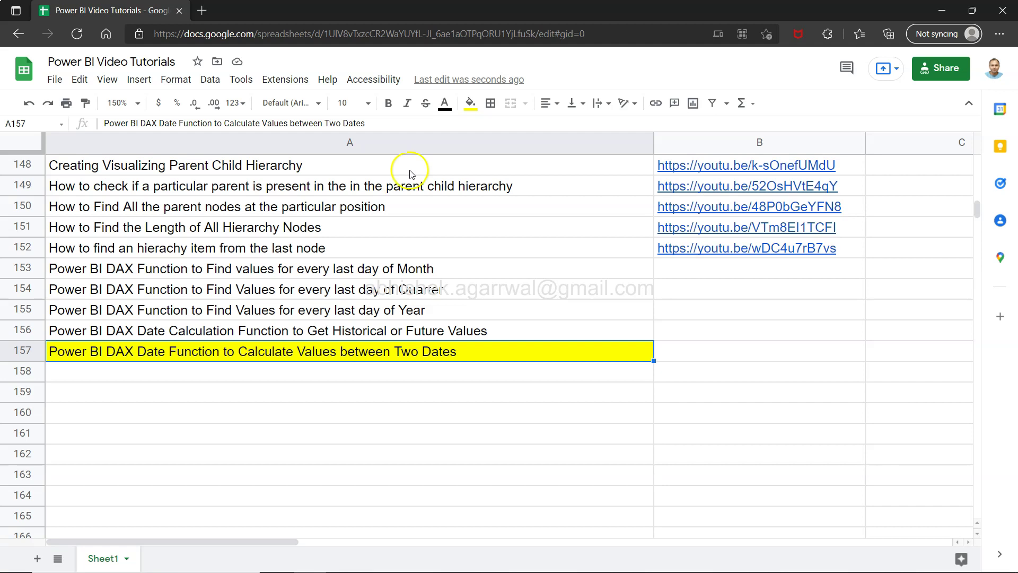
# Copy the tutorial sheet's web address and return to Power BI's Page 9 table of daily Sales and Last_Day_Sale.
pyautogui.click(588, 34)
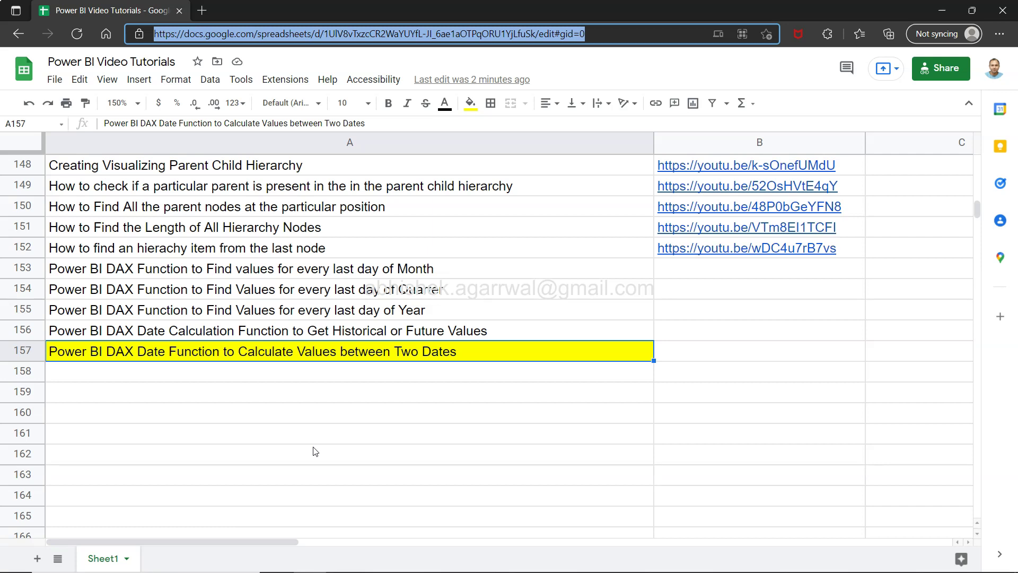
pyautogui.hotkey('alt', 'Tab')
pyautogui.hotkey('alt', 'Tab')
pyautogui.hotkey('alt', 'Tab')
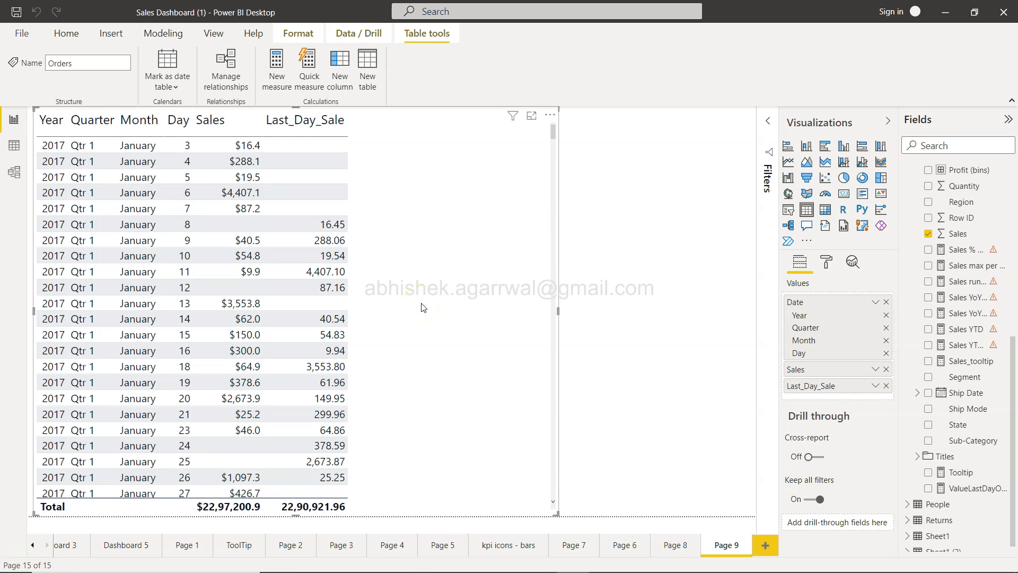
pyautogui.hotkey('alt', 'Tab')
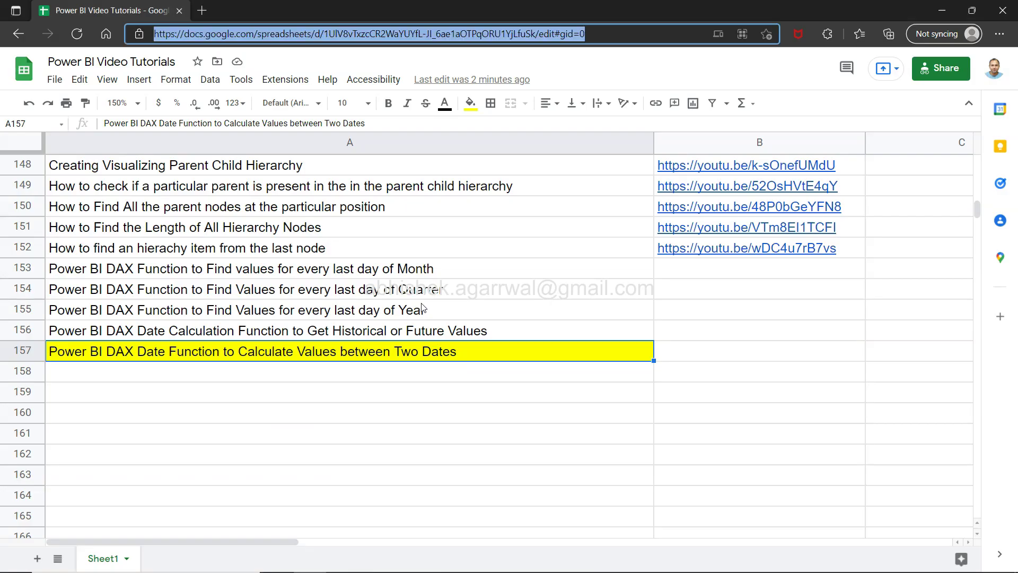
pyautogui.click(255, 331)
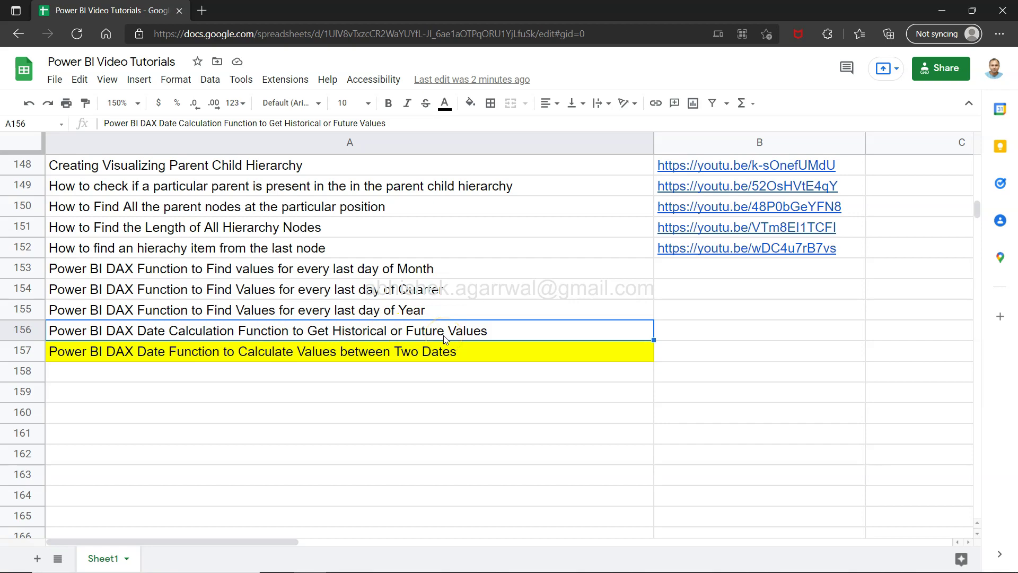
pyautogui.hotkey('alt', 'Tab')
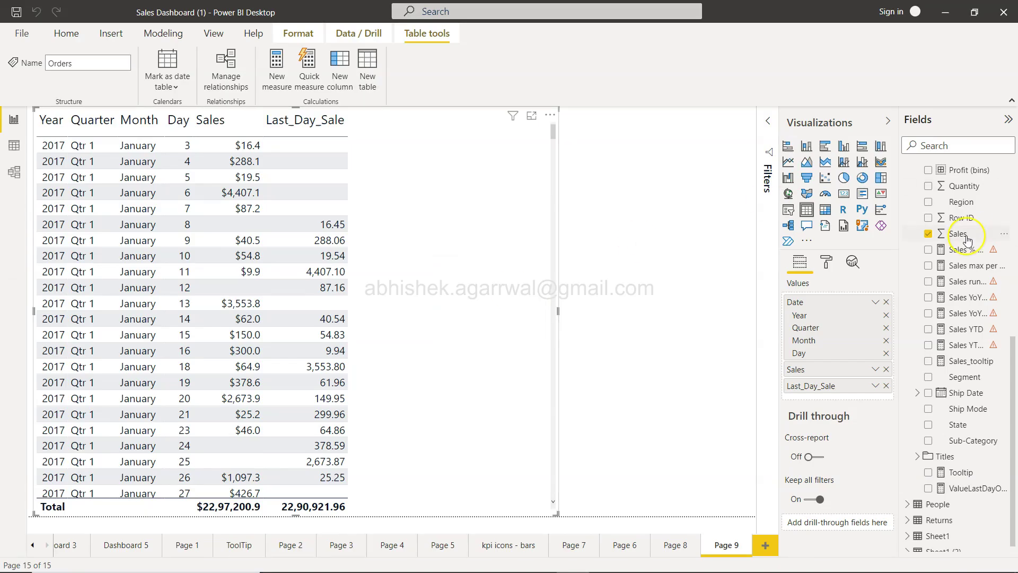
pyautogui.scroll(7, 967, 240)
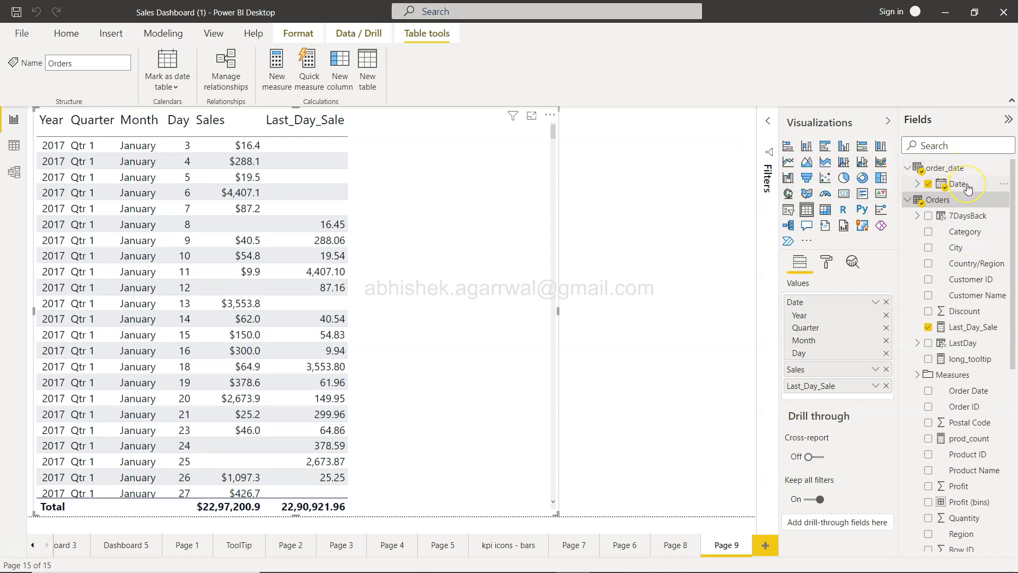
pyautogui.click(962, 252)
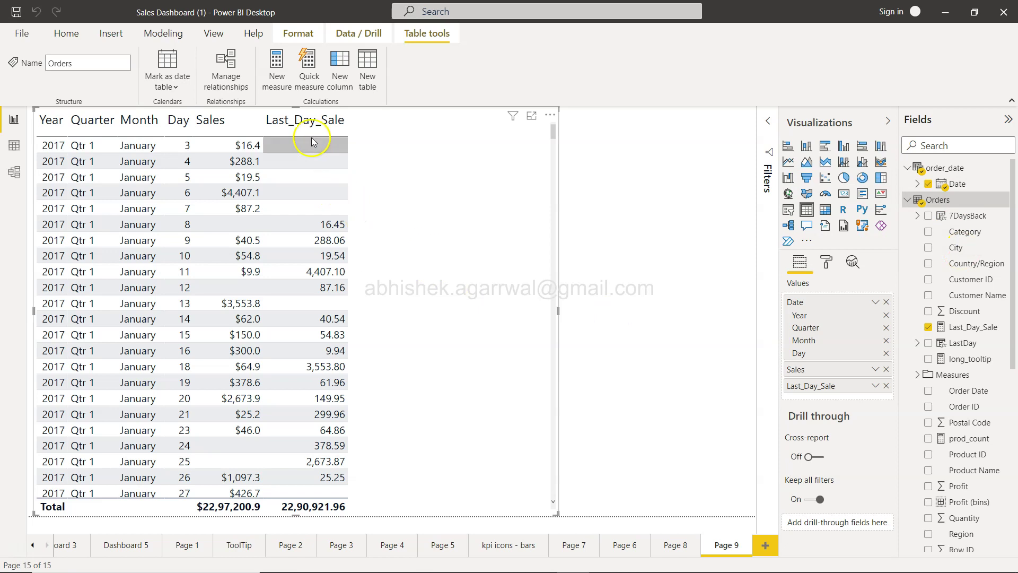
pyautogui.moveTo(310, 294)
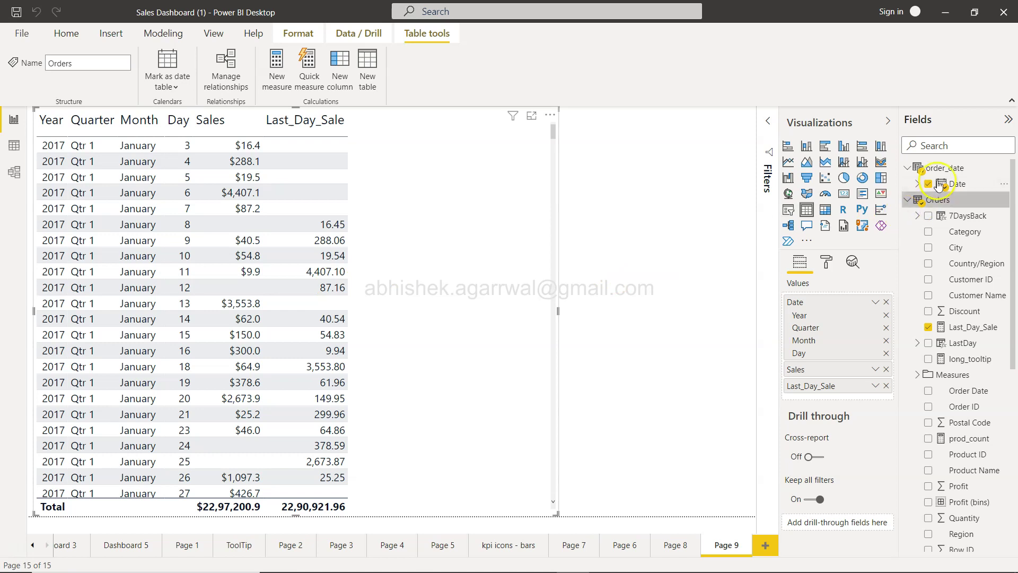
pyautogui.click(14, 171)
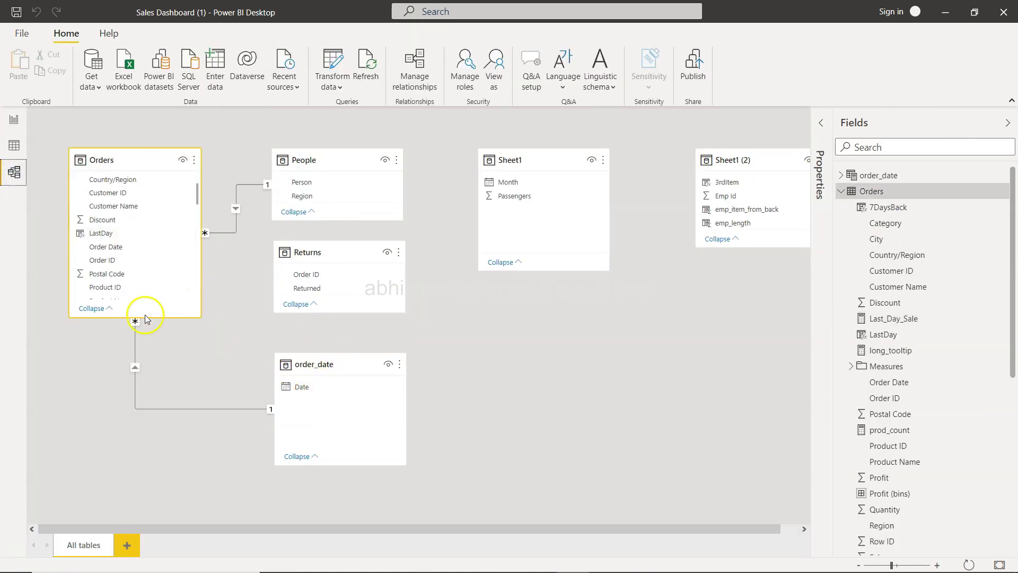
pyautogui.click(12, 116)
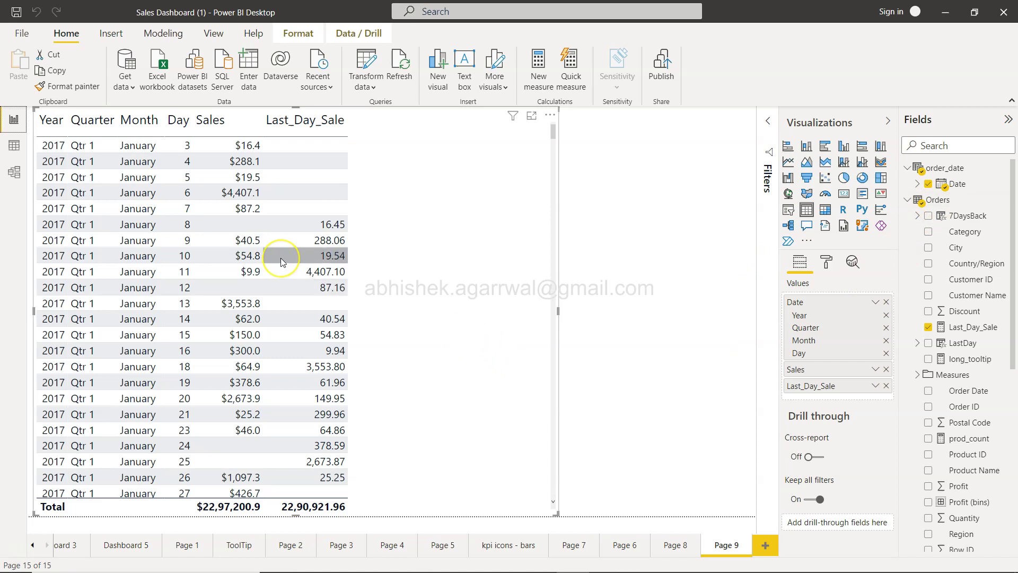
pyautogui.moveTo(281, 261)
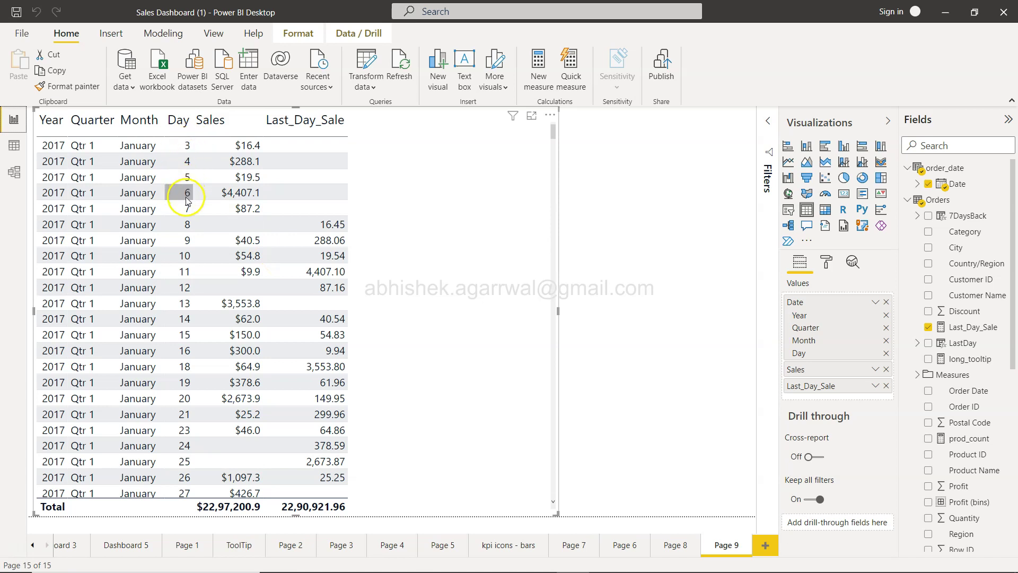
pyautogui.moveTo(186, 213)
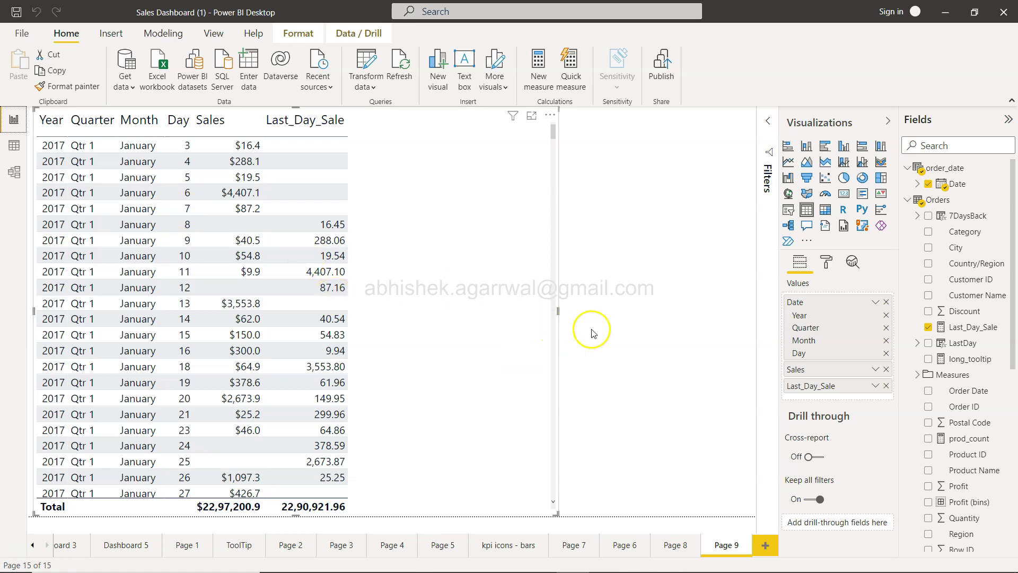
# Start a new Orders measure reading Sales_Between_two_Dates = CALCULATE(Sum(Orders[Sales]),DATESBETWEEN(.
pyautogui.click(610, 319)
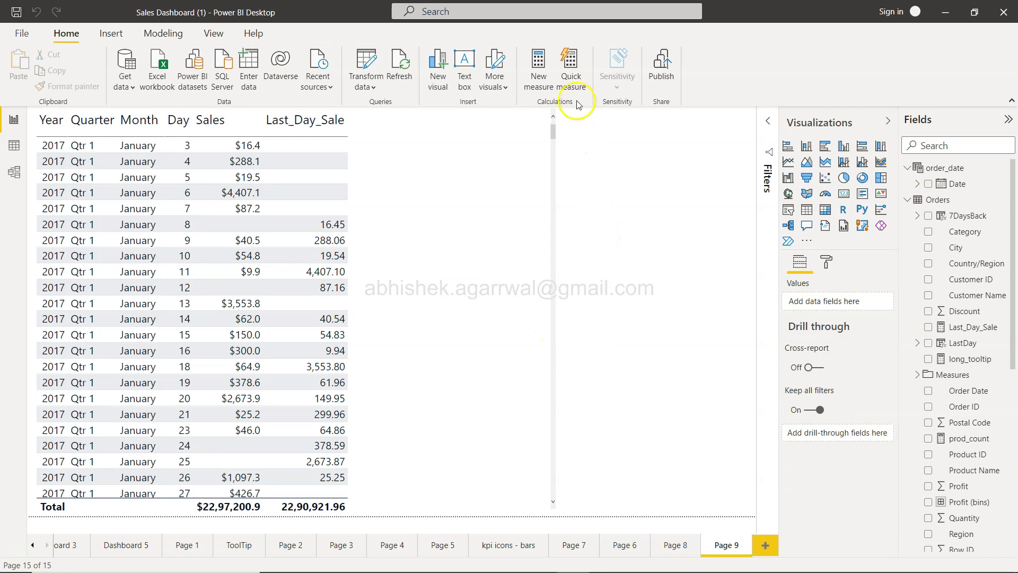
pyautogui.click(535, 80)
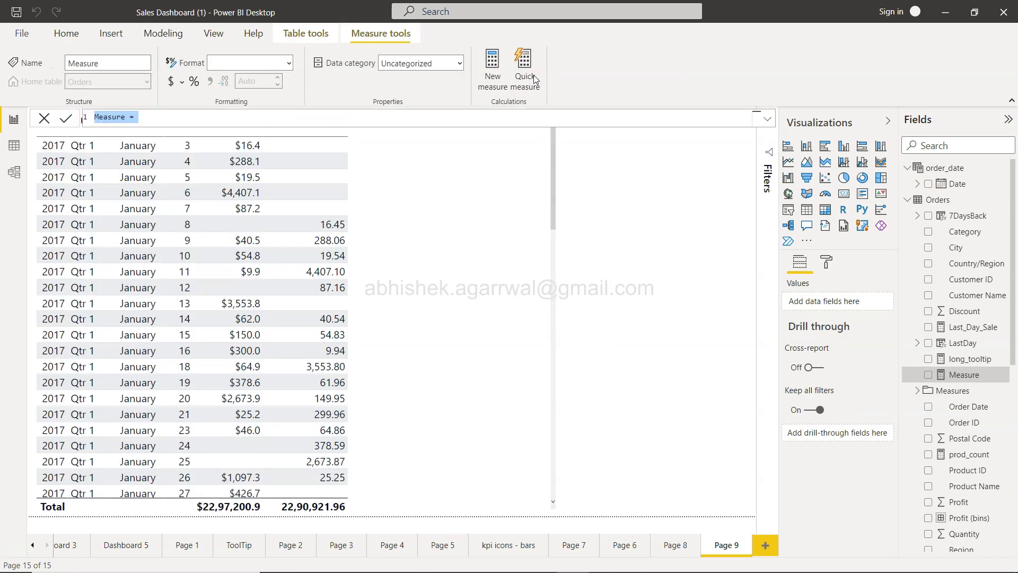
pyautogui.write('Sa')
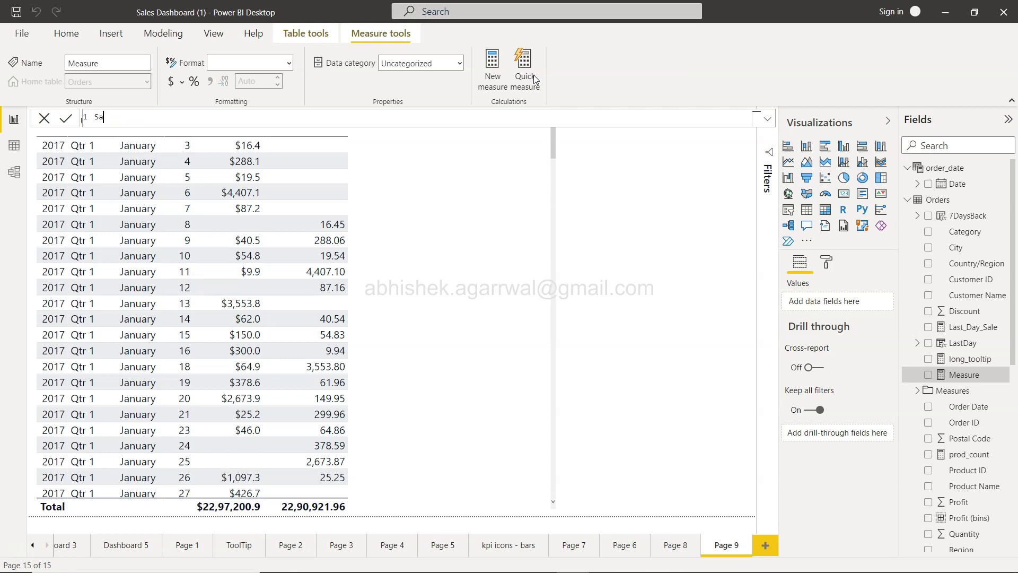
pyautogui.write('les_Between_two_Dates = CALCULATE(')
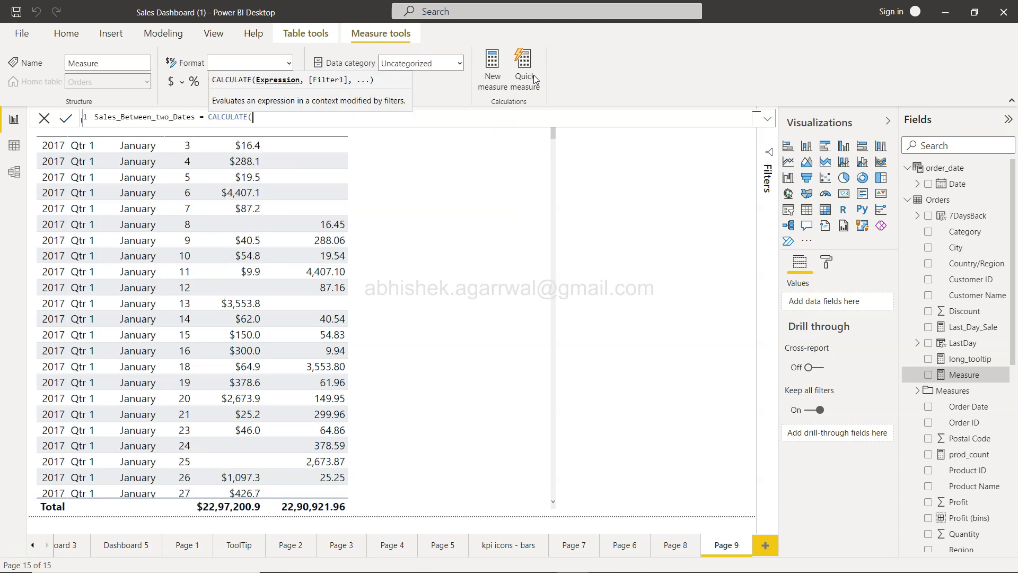
pyautogui.write('Sum(sale')
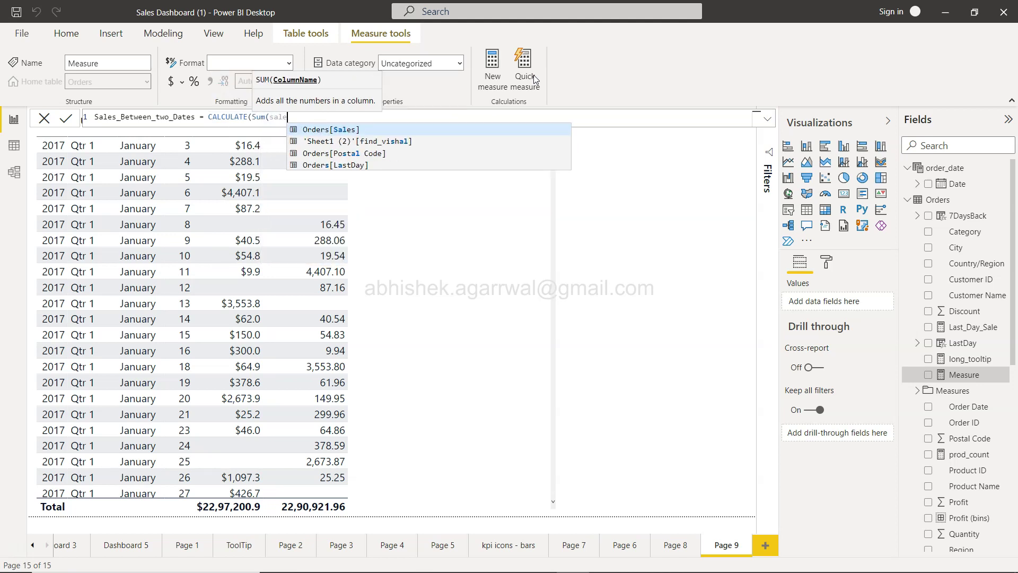
pyautogui.press('Tab')
pyautogui.write(')')
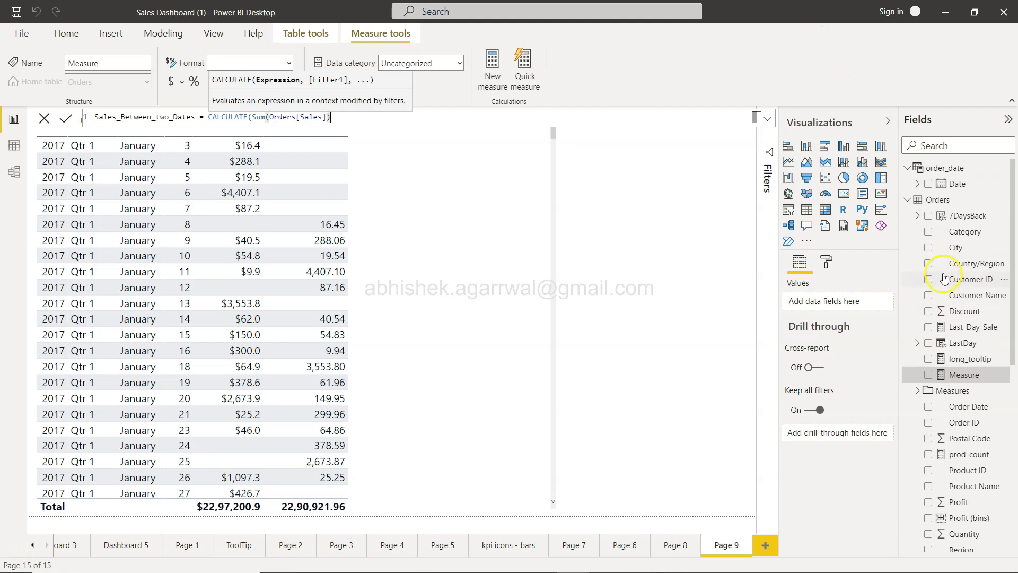
pyautogui.scroll(-5, 948, 364)
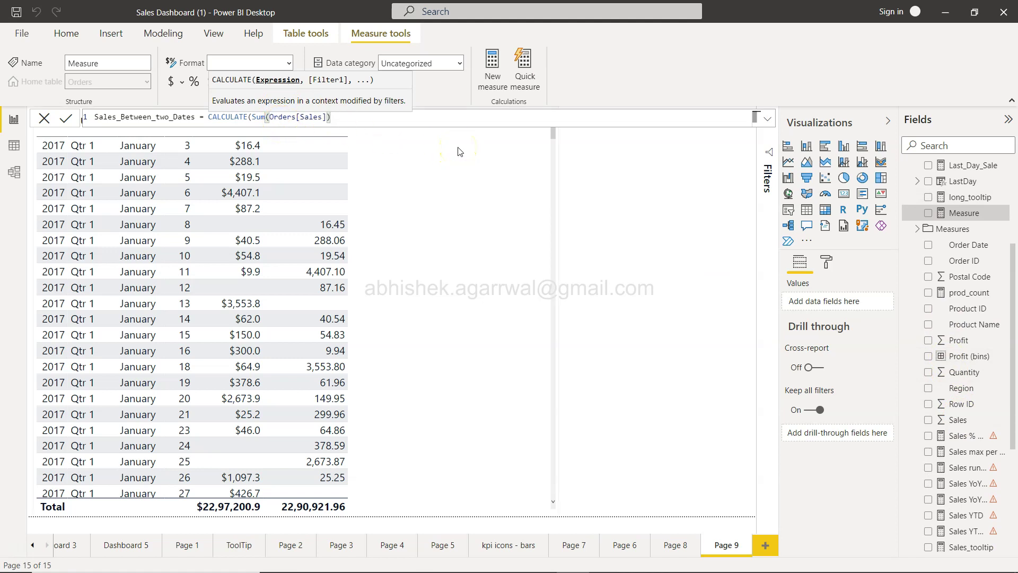
pyautogui.write(',')
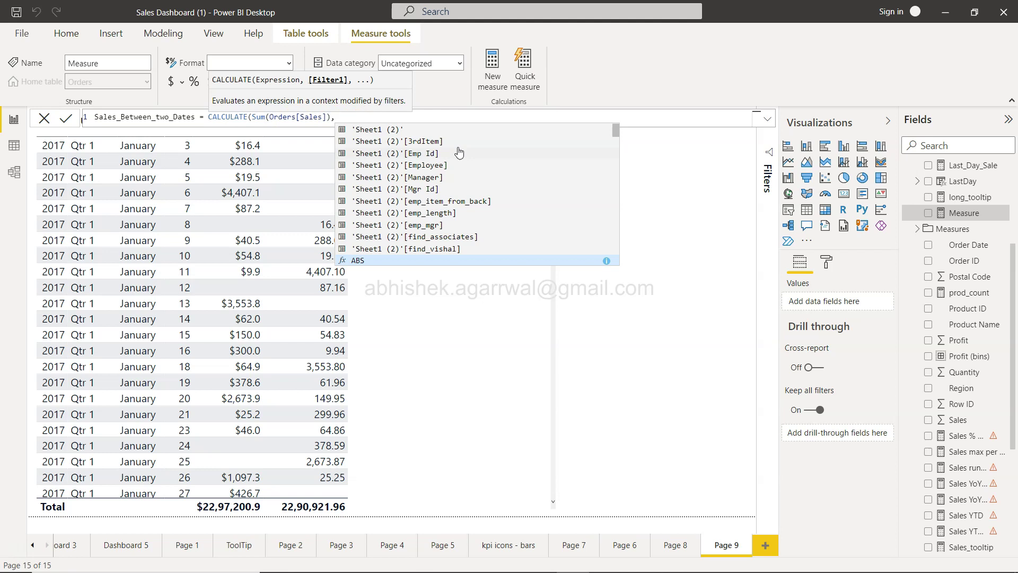
pyautogui.write('datebe')
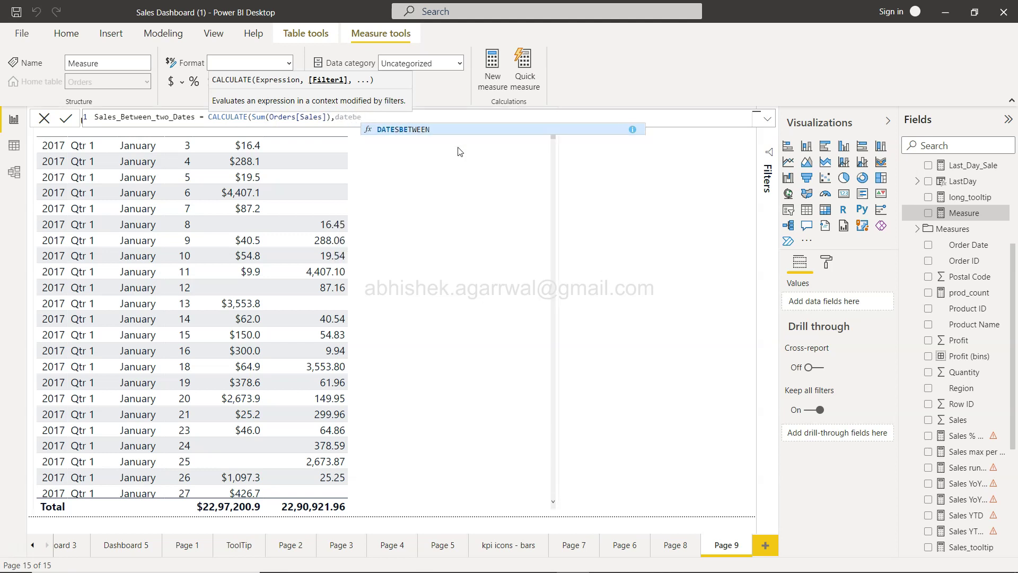
pyautogui.press('Tab')
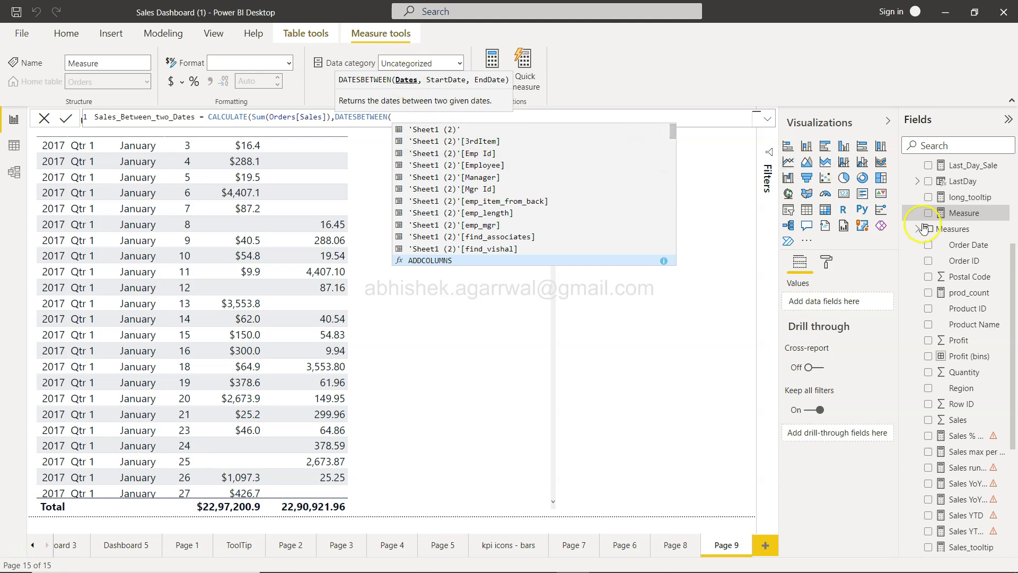
# Complete DATESBETWEEN with order_date[Date], DATE(2017,01,03) and DATE(2017,01,07), then commit the measure.
pyautogui.scroll(3, 928, 244)
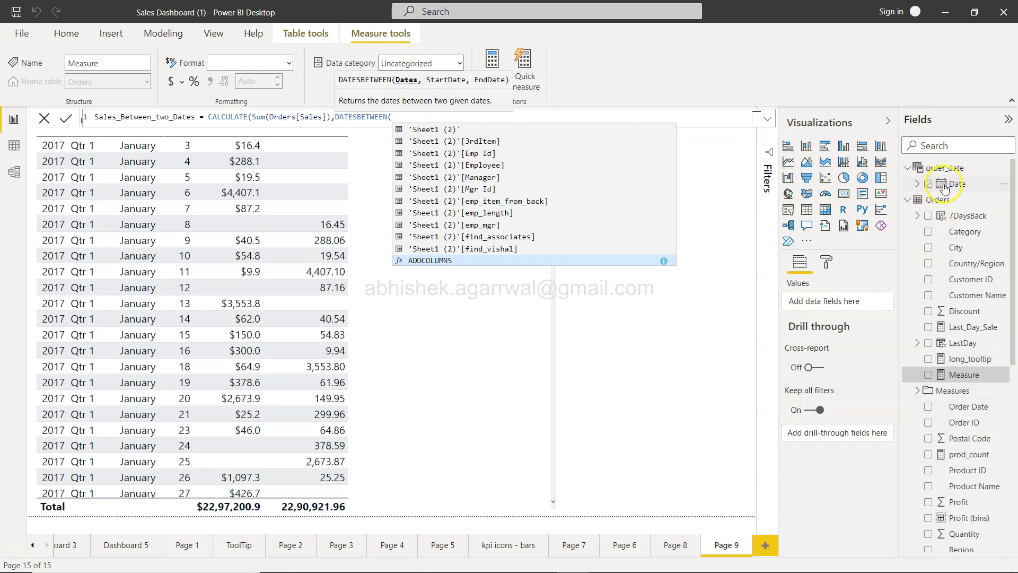
pyautogui.write('order')
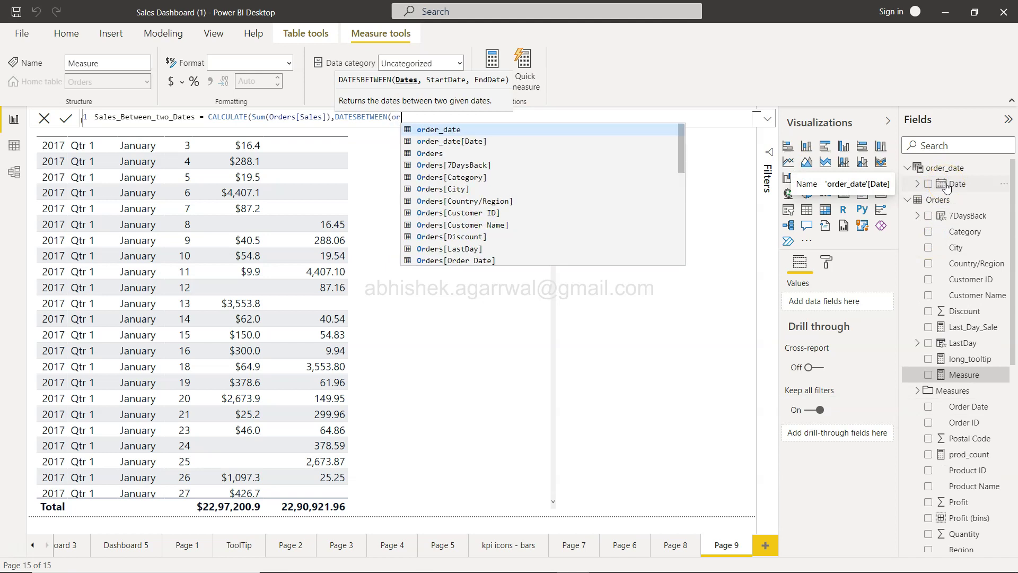
pyautogui.press('Tab')
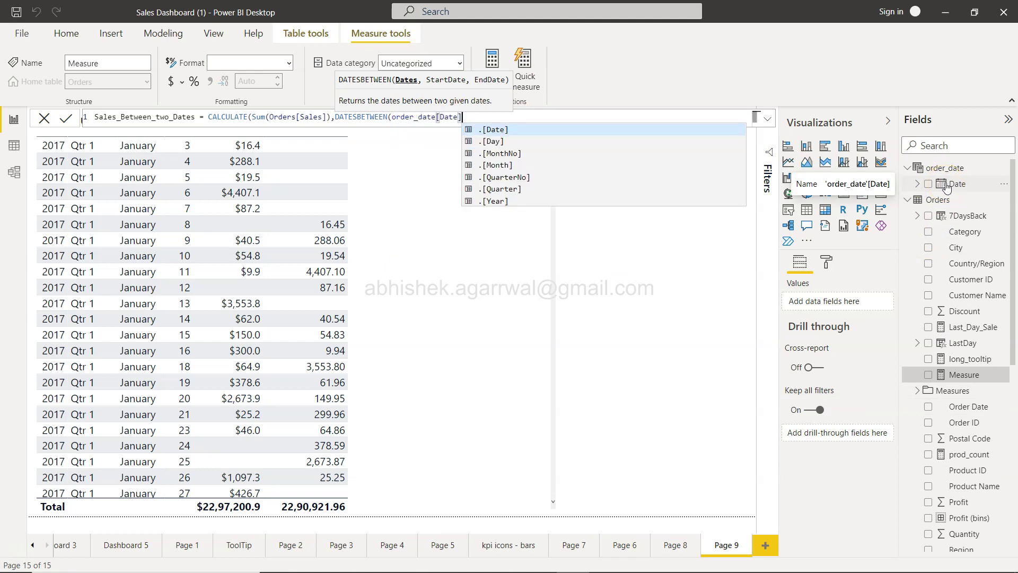
pyautogui.write(',')
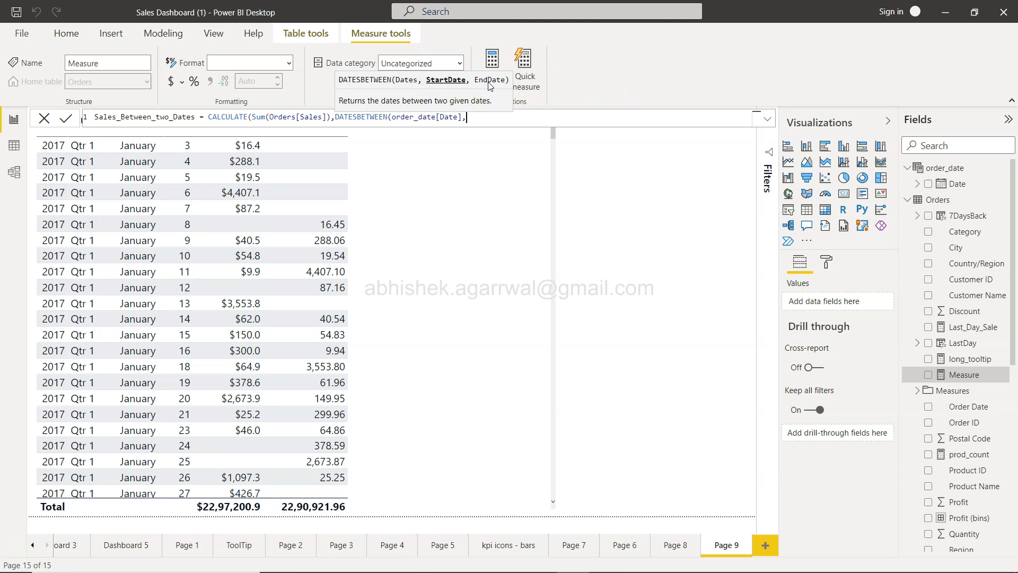
pyautogui.write('DATE')
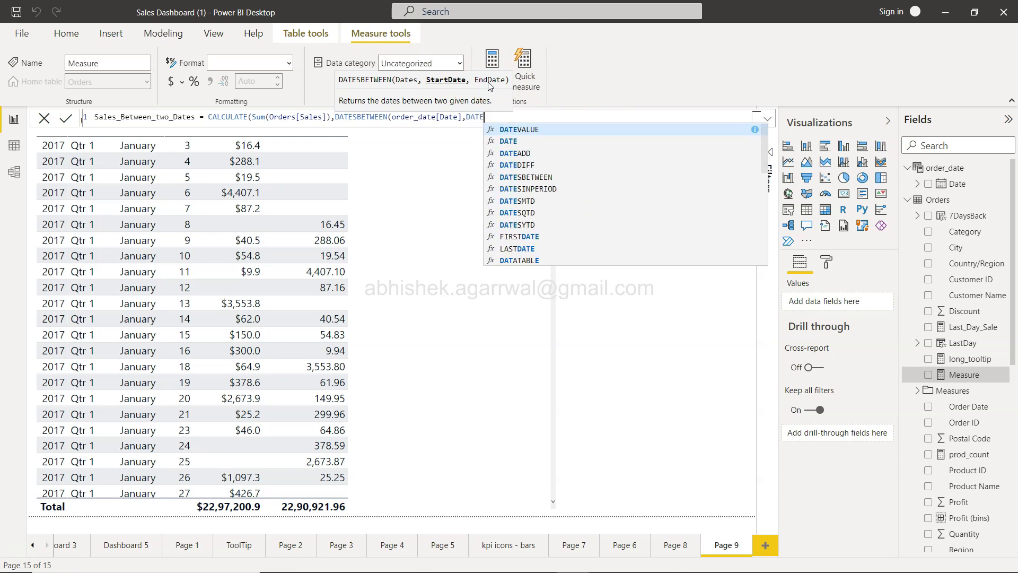
pyautogui.write('(')
pyautogui.click(523, 273)
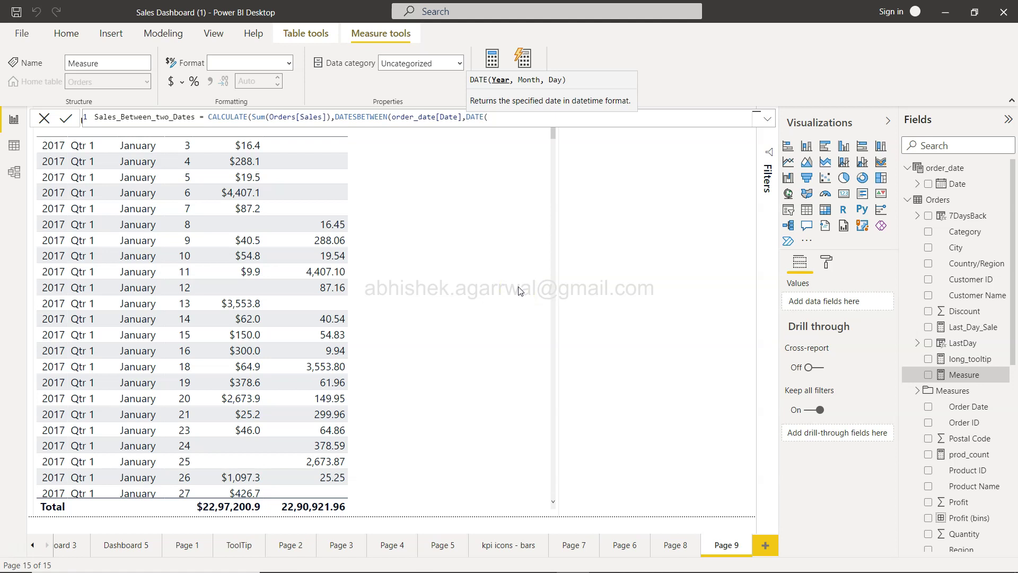
pyautogui.write('2017,')
pyautogui.write('01,')
pyautogui.write('03')
pyautogui.write('),date')
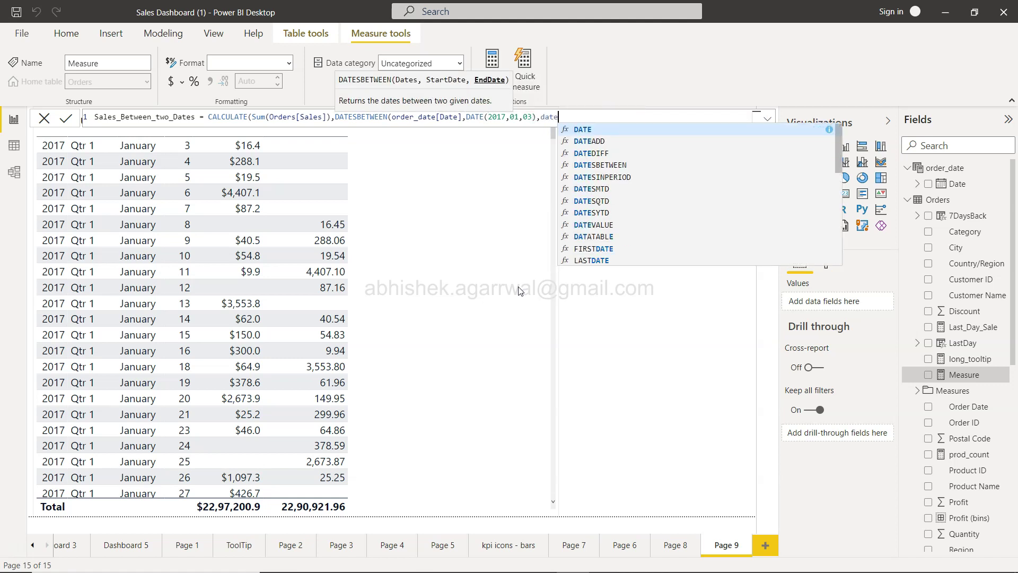
pyautogui.press('Tab')
pyautogui.write('201')
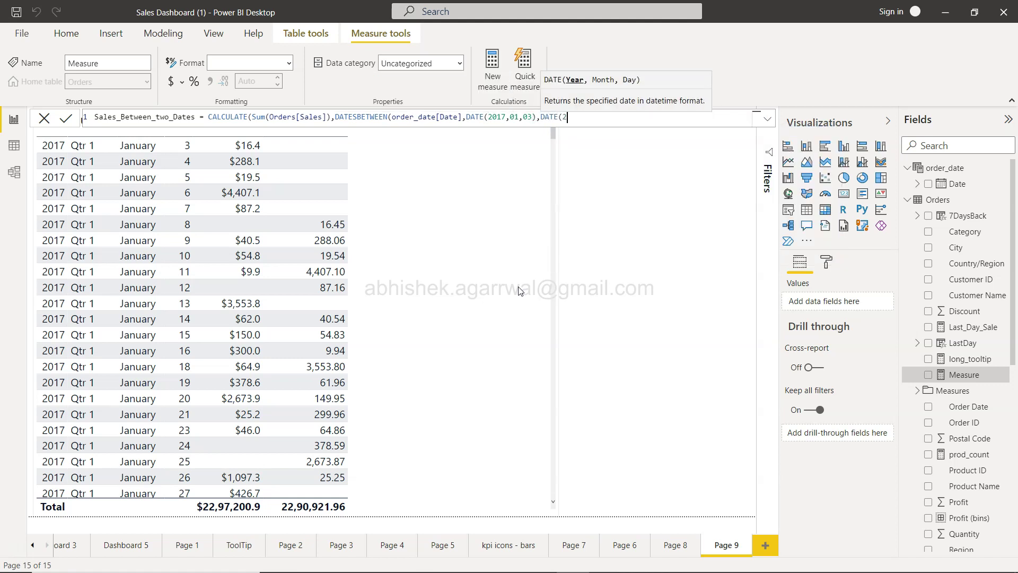
pyautogui.write('7,01,07)')
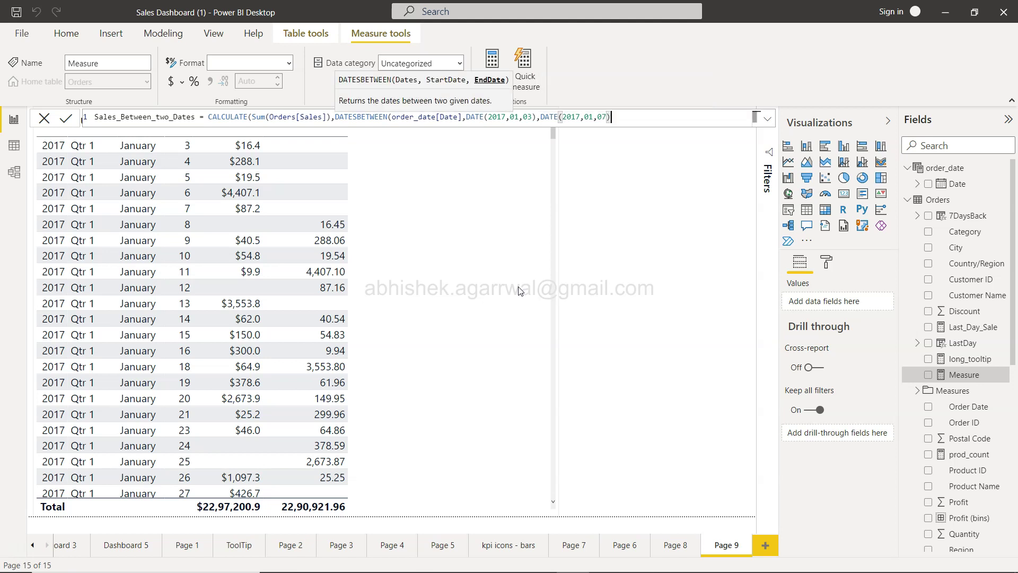
pyautogui.write(')')
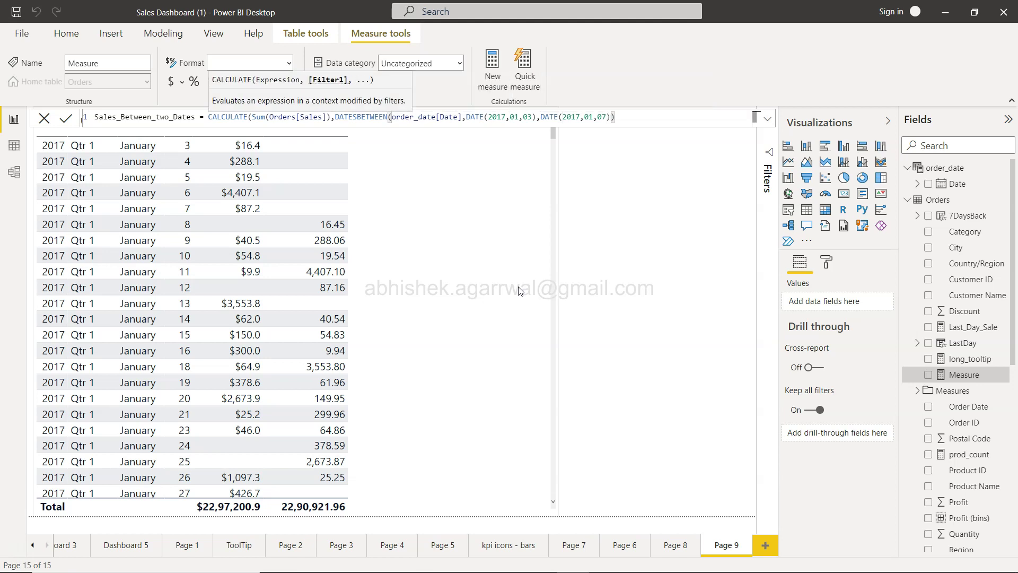
pyautogui.write(')')
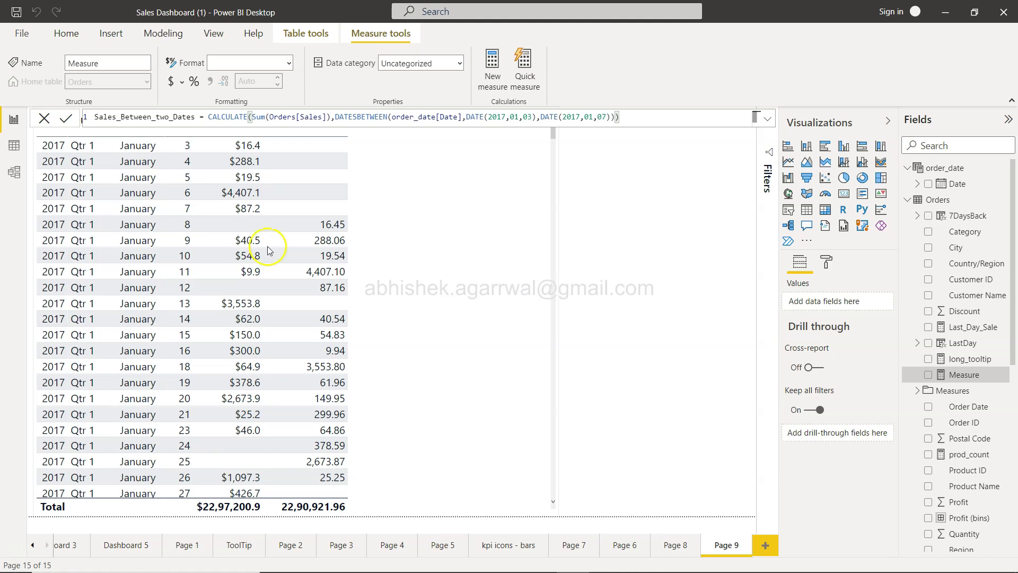
pyautogui.click(67, 120)
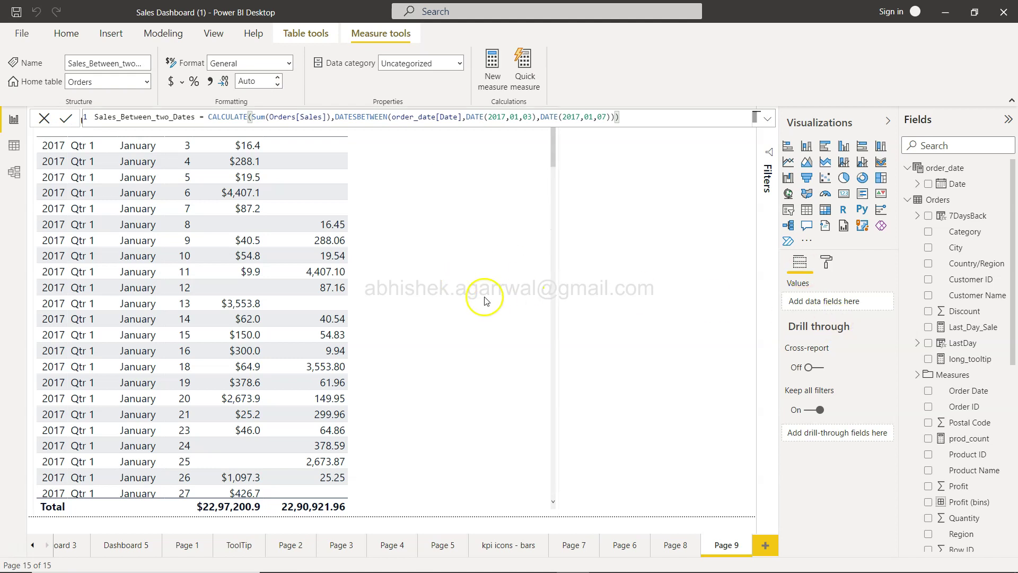
# Add Sales_Between_two_Dates to the sales table, where it shows 4,818.30 on every row and the total.
pyautogui.click(391, 270)
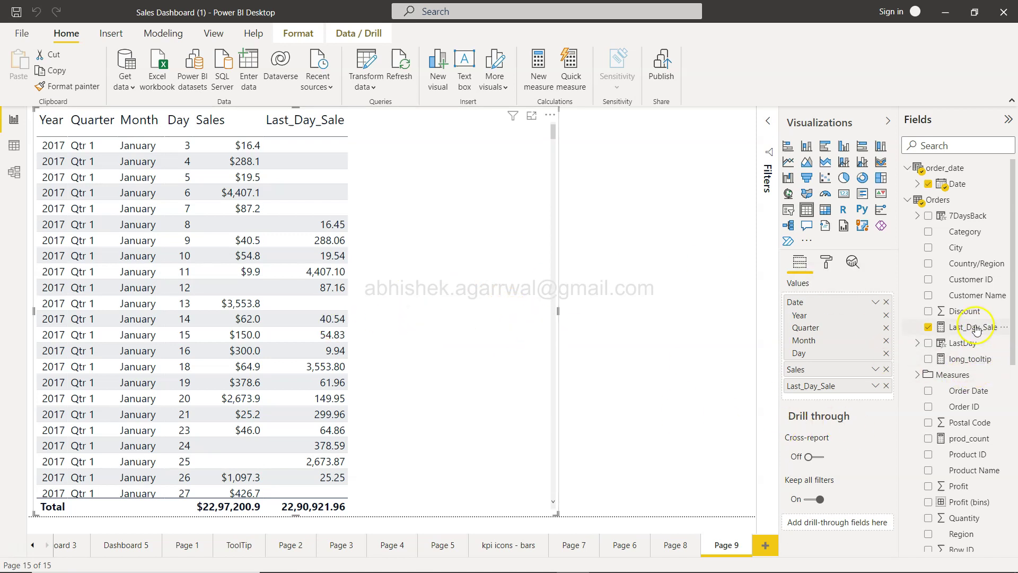
pyautogui.scroll(-3, 981, 344)
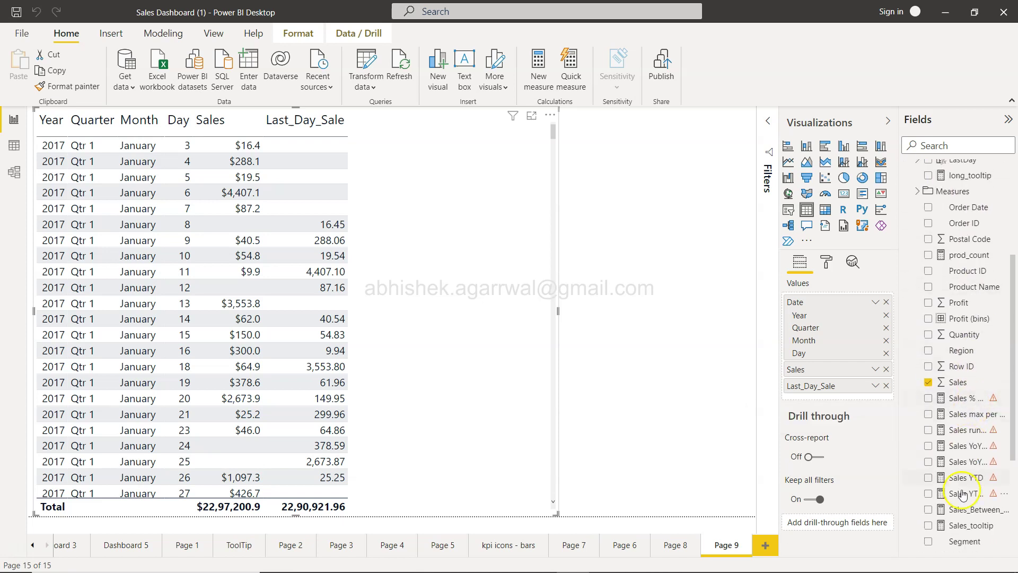
pyautogui.moveTo(967, 507); pyautogui.dragTo(829, 396)
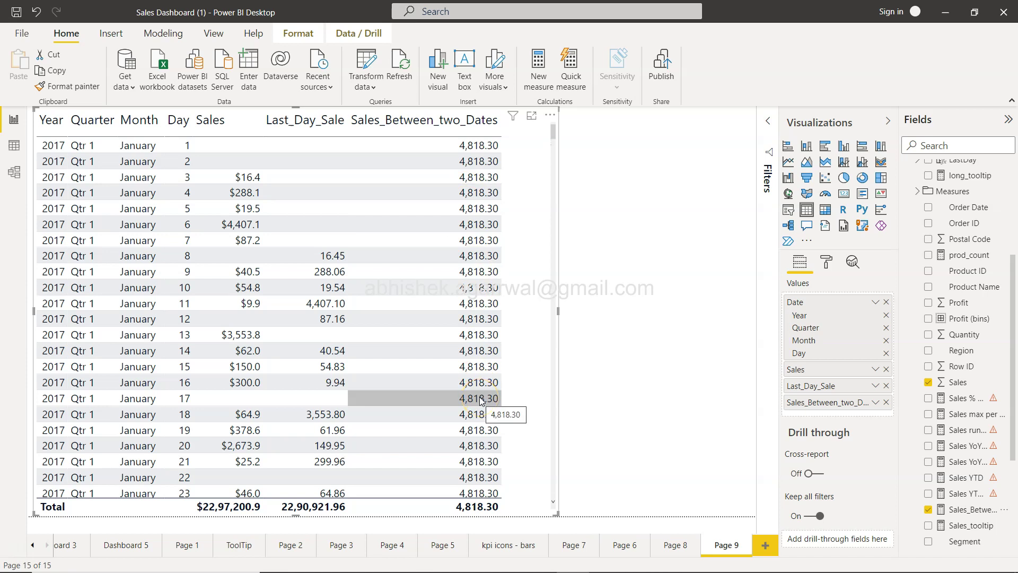
pyautogui.hscroll(1, 472, 254)
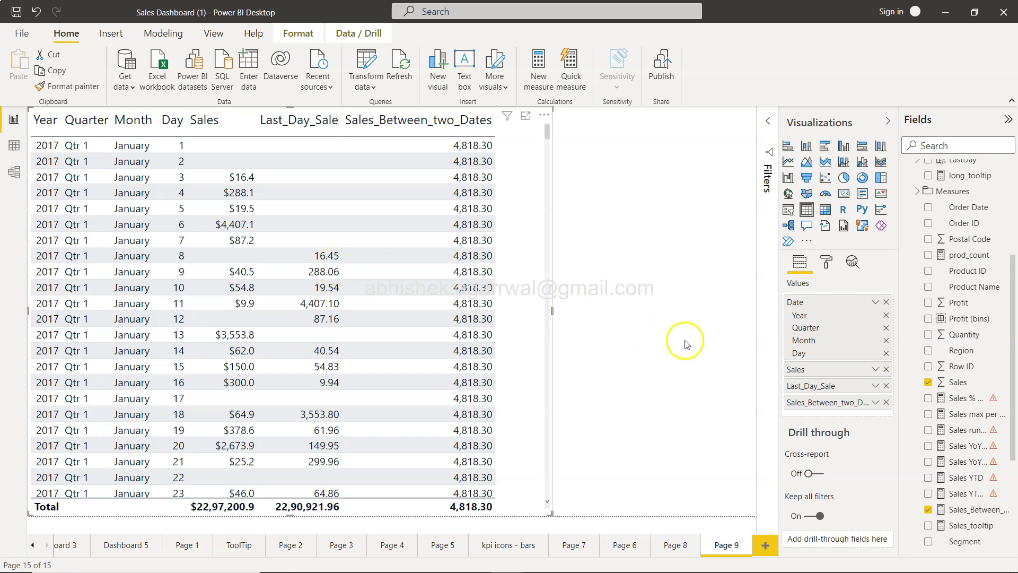
# Place a card visual beside the table showing Sales_Between_two_Dates as 4.82K.
pyautogui.click(706, 296)
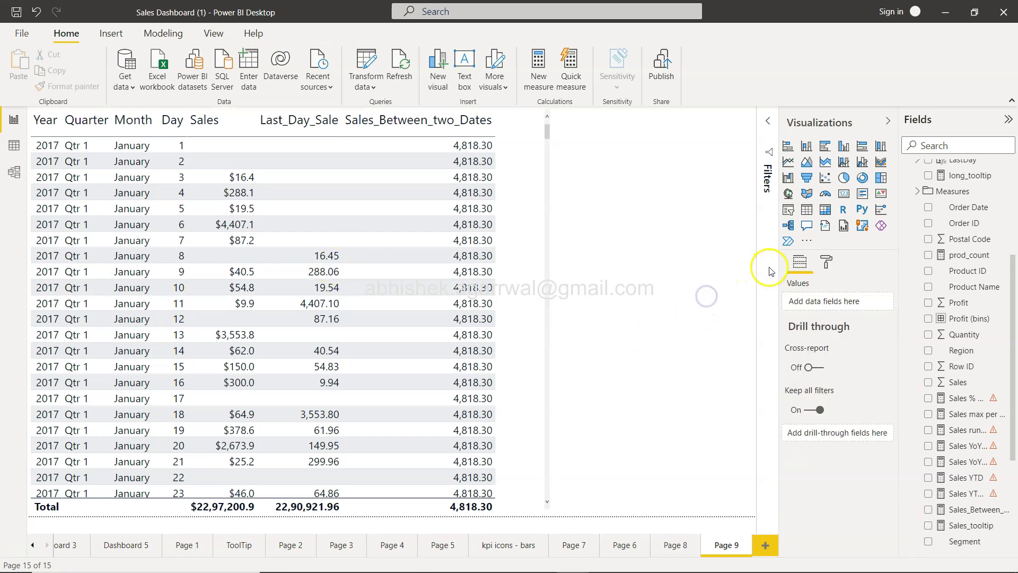
pyautogui.click(843, 193)
pyautogui.scroll(-1, 991, 449)
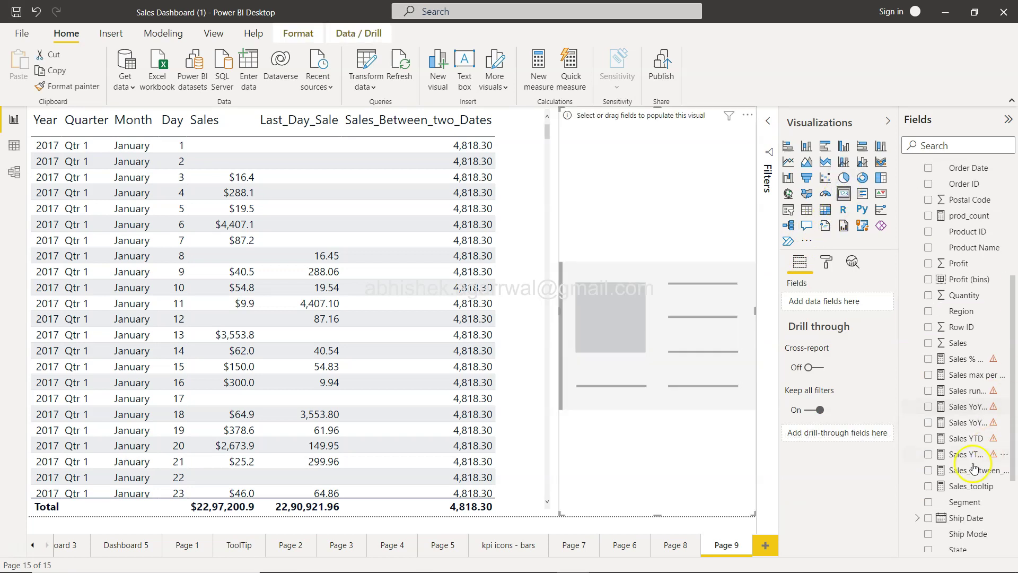
pyautogui.click(928, 470)
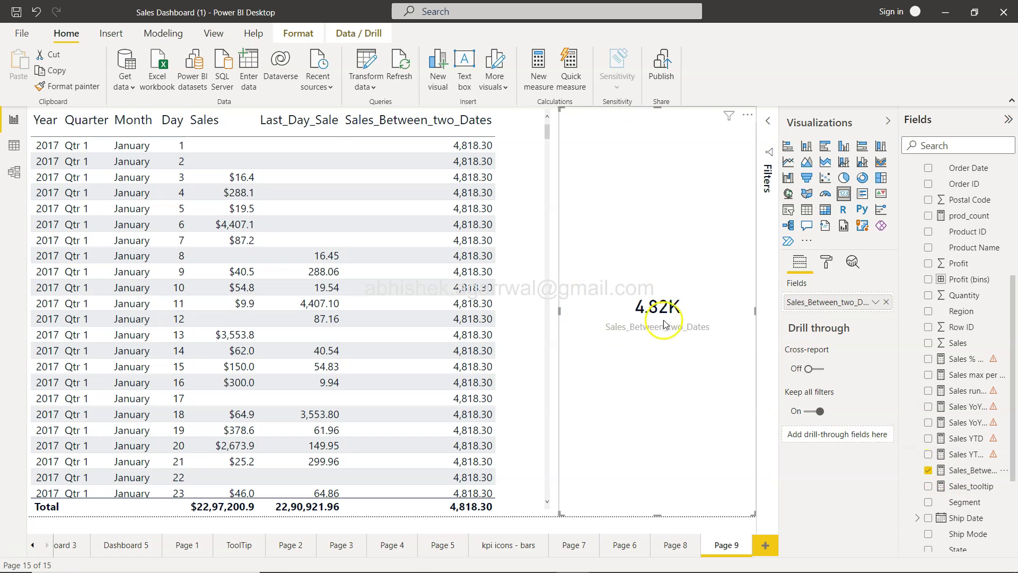
pyautogui.click(658, 323)
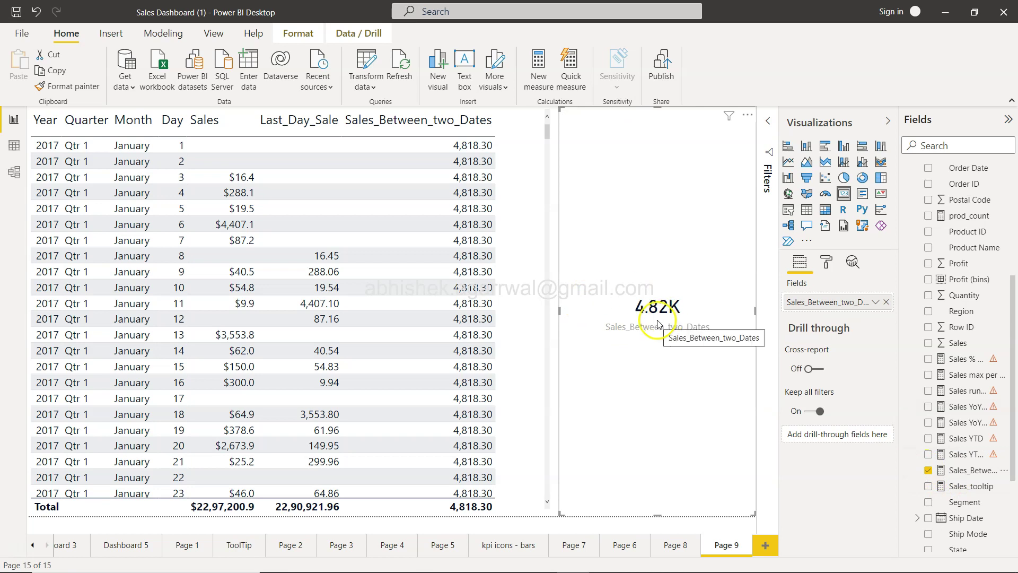